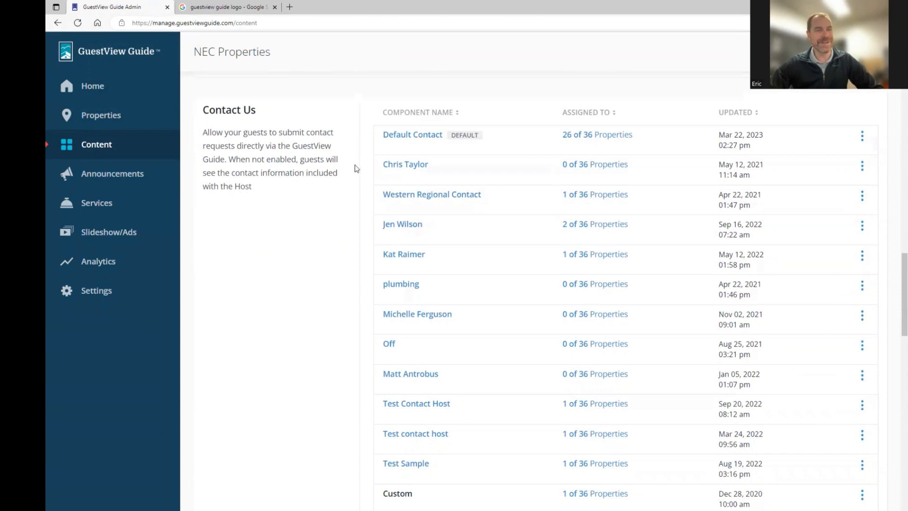
Open the Default Contact and switch Allow Requests to Off.
left_click(399, 136)
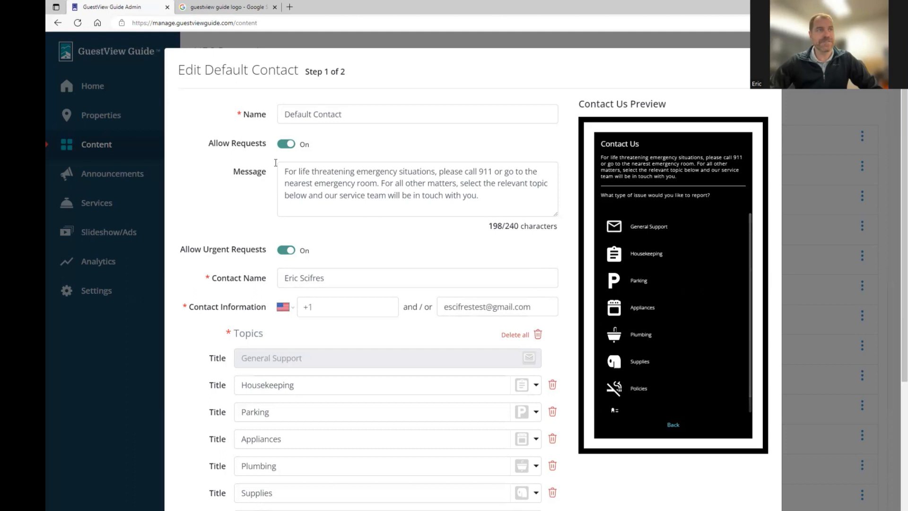
left_click(287, 145)
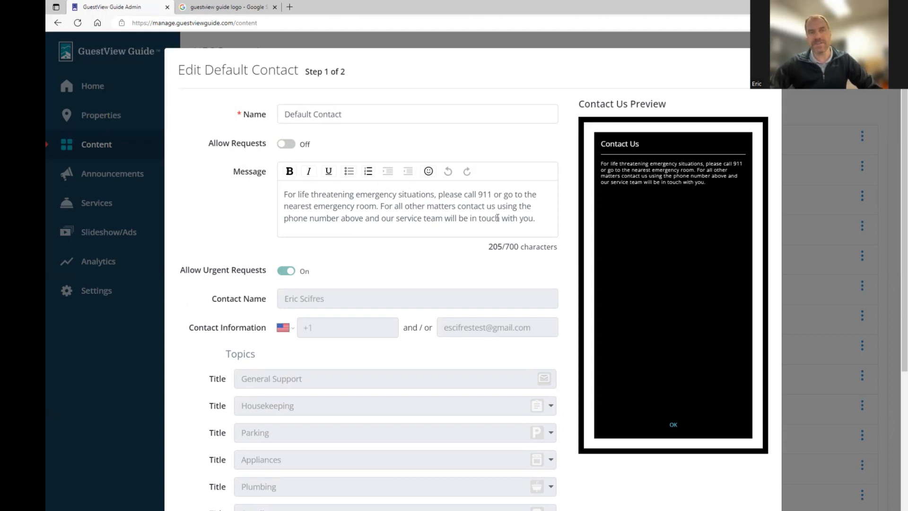
Below the message, add a bullet 'Connect with plumbing at' the plumbing phone number, plus an empty bullet.
left_click(539, 215)
key("Return")
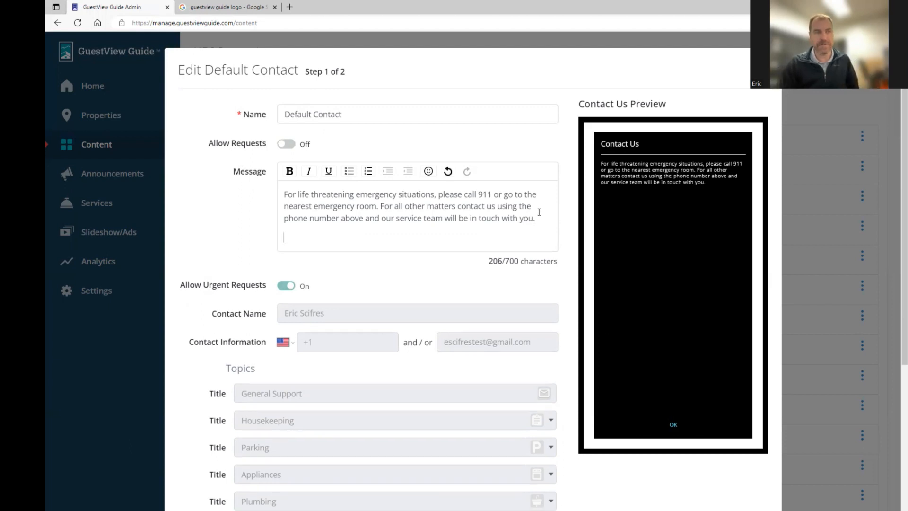
key("Return")
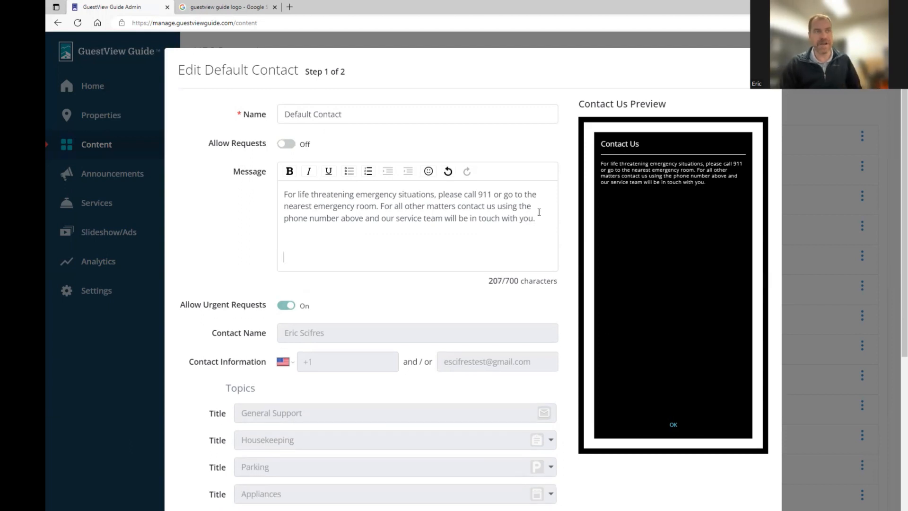
left_click(348, 171)
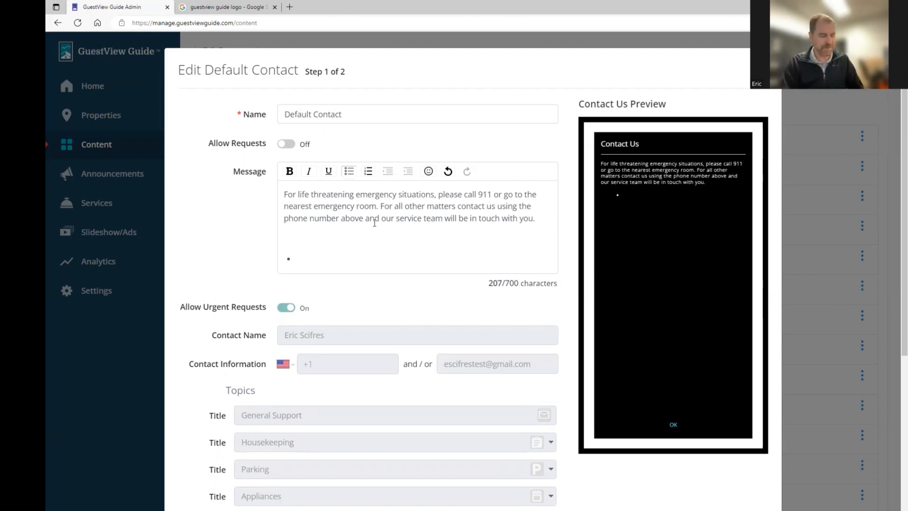
type("Connect with plumb")
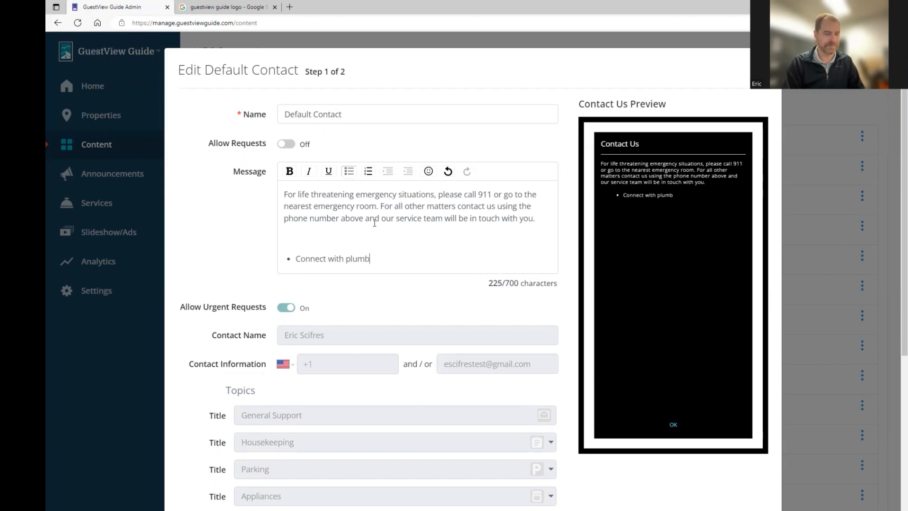
type("ing at ")
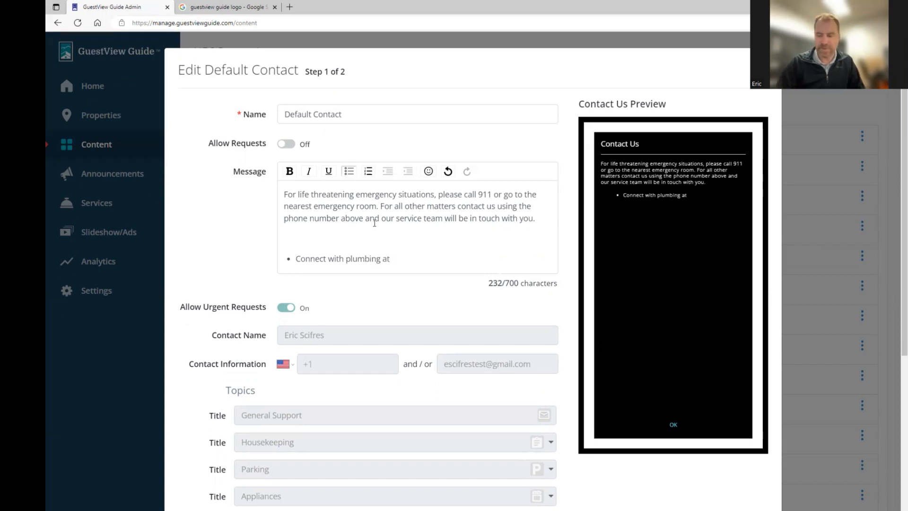
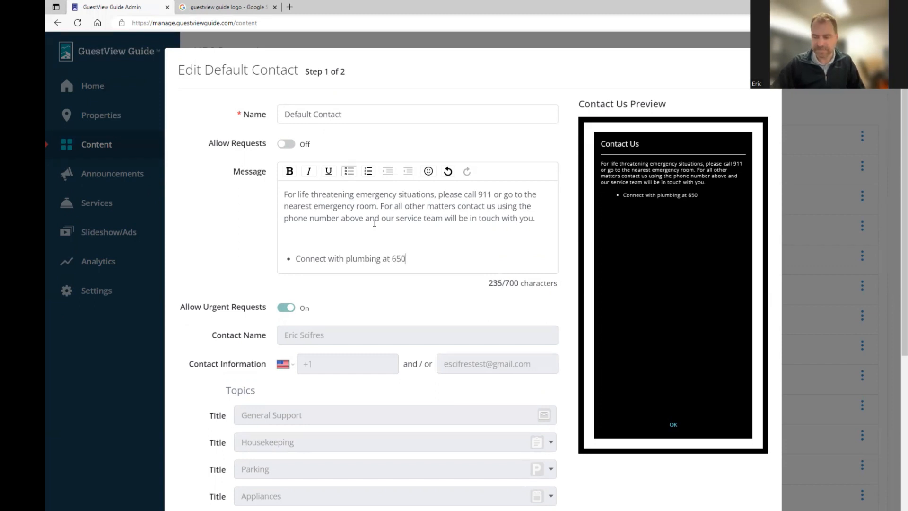
key("Return")
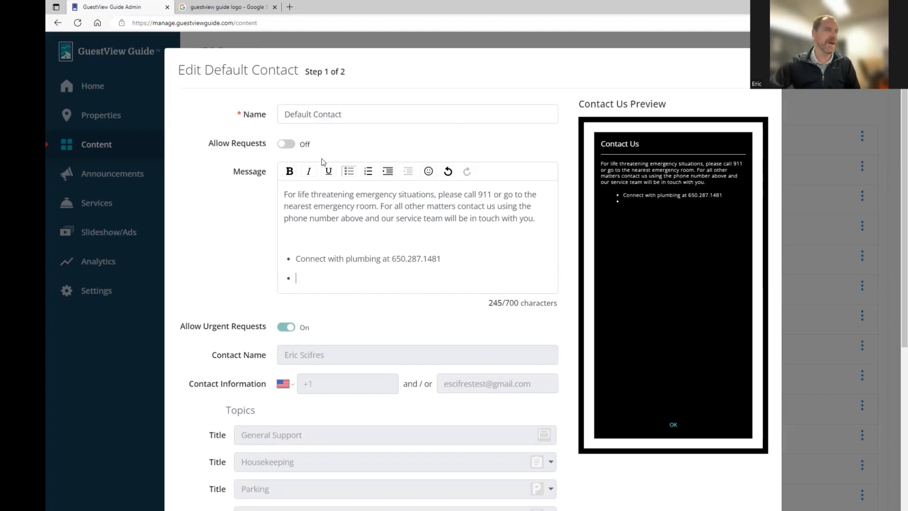
Turn Allow Requests back on for the Default Contact.
left_click(289, 145)
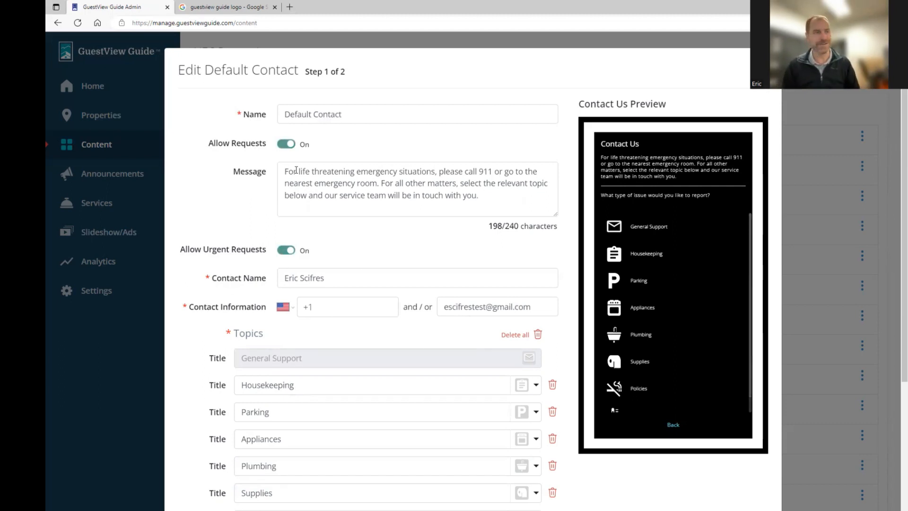
scroll(218, 323, "down", 2)
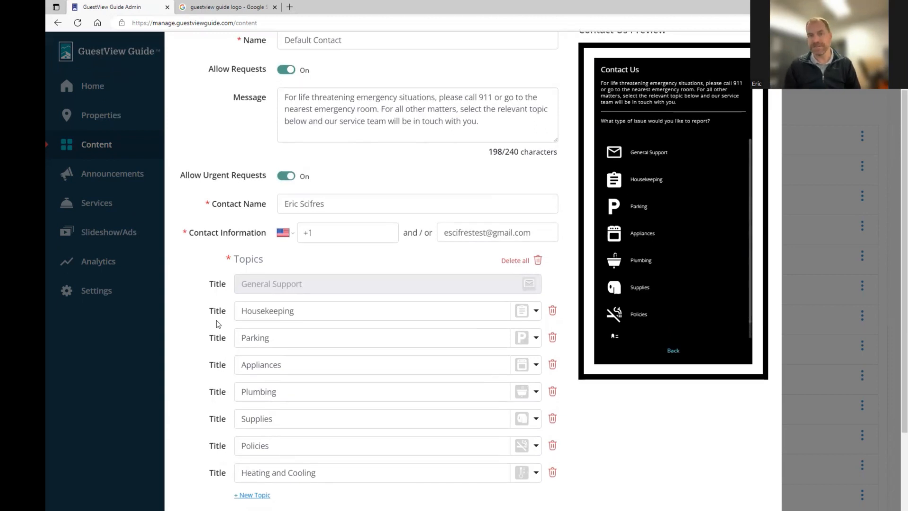
scroll(219, 322, "down", 3)
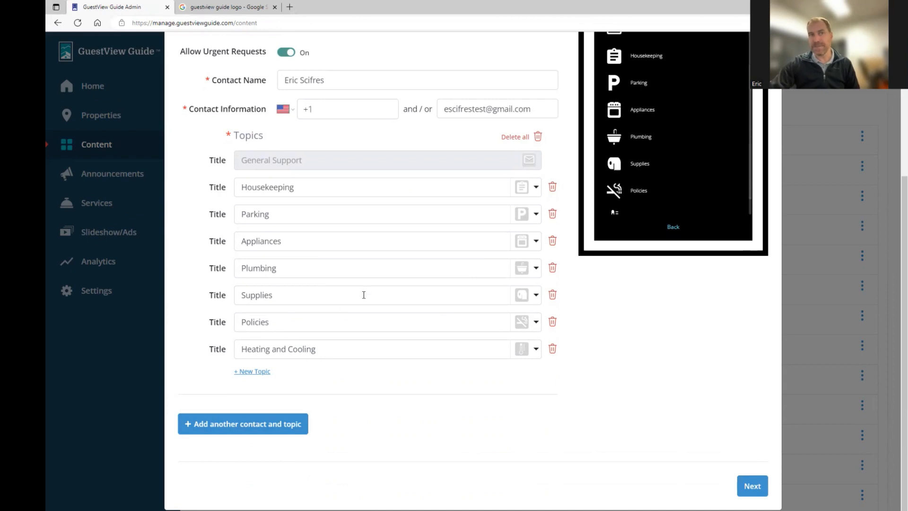
scroll(377, 269, "up", 2)
scroll(377, 269, "up", 2)
scroll(377, 269, "down", 2)
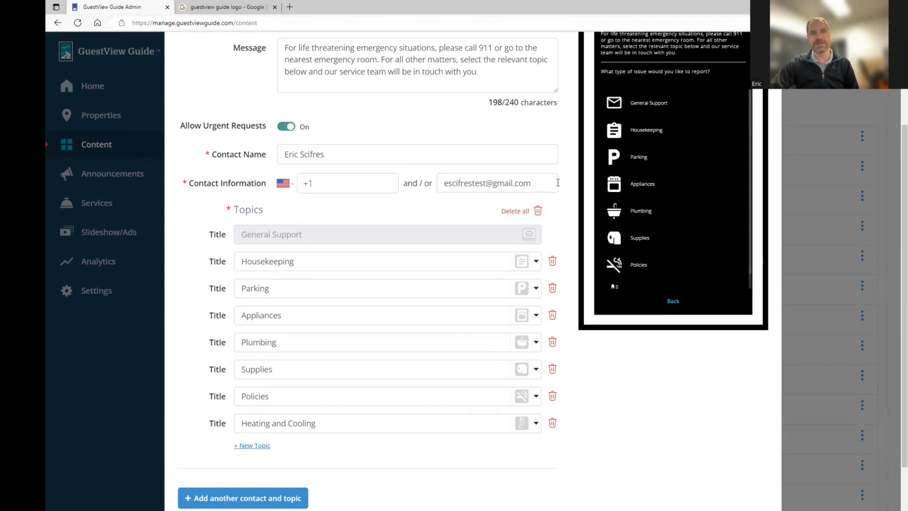
Delete the Plumbing topic from the default contact's topics.
triple_click(530, 183)
left_click(415, 221)
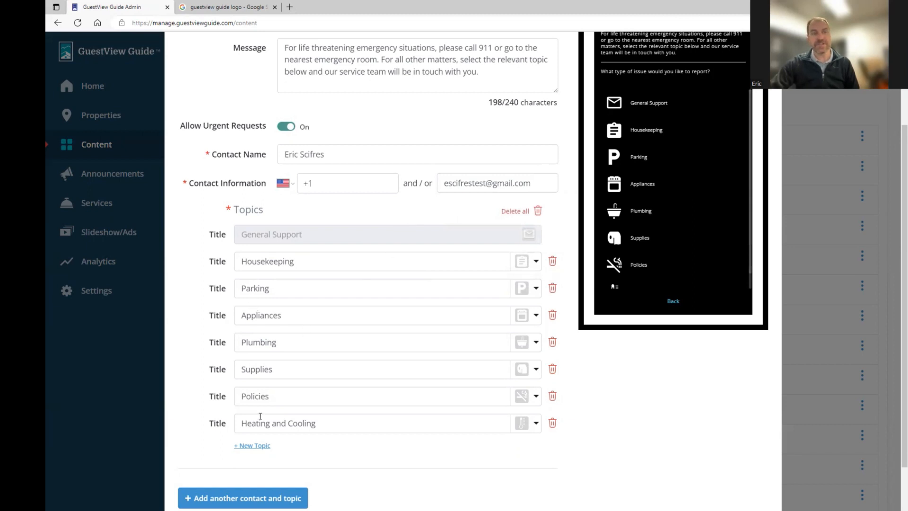
left_click(552, 345)
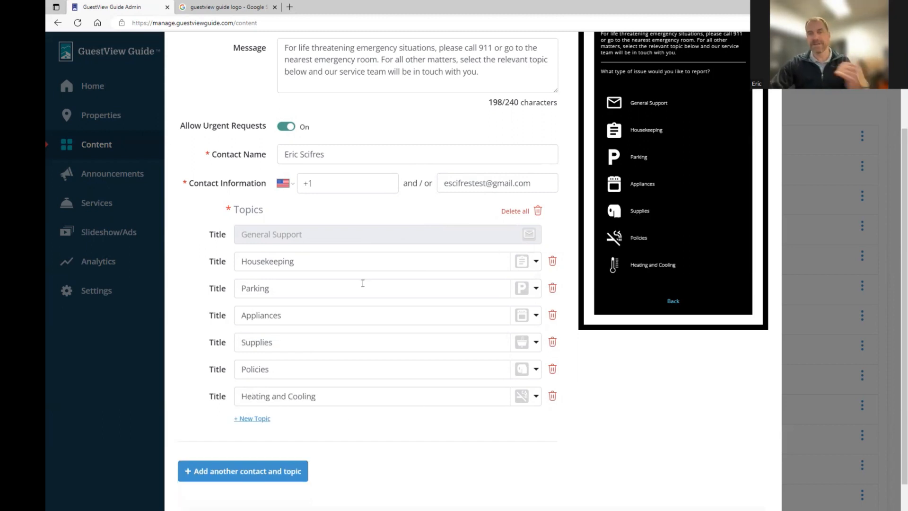
Add a second contact and choose the existing plumbing contact from the 'Plu' suggestions.
left_click(268, 471)
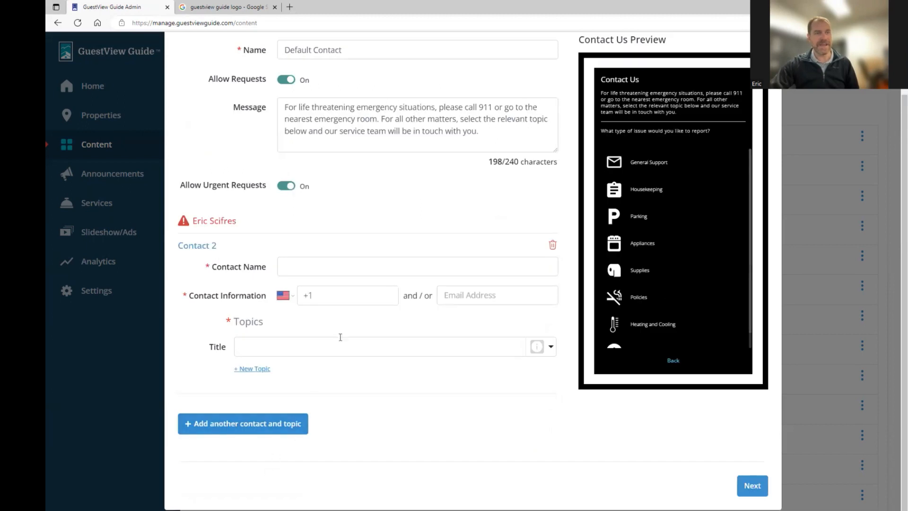
left_click(325, 265)
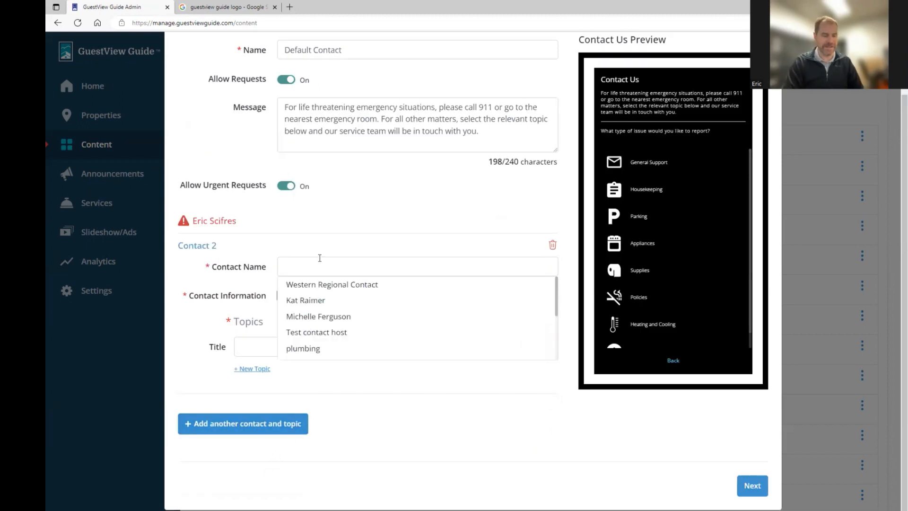
type("Plu")
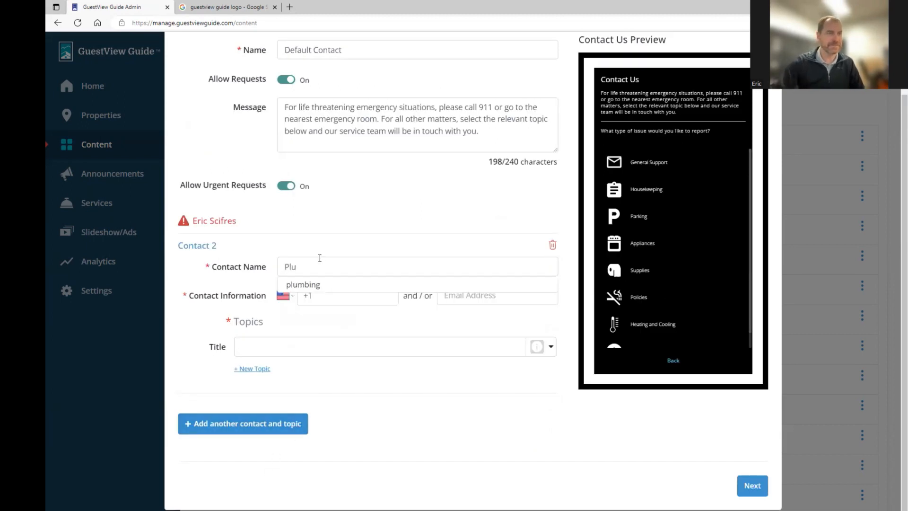
left_click(320, 284)
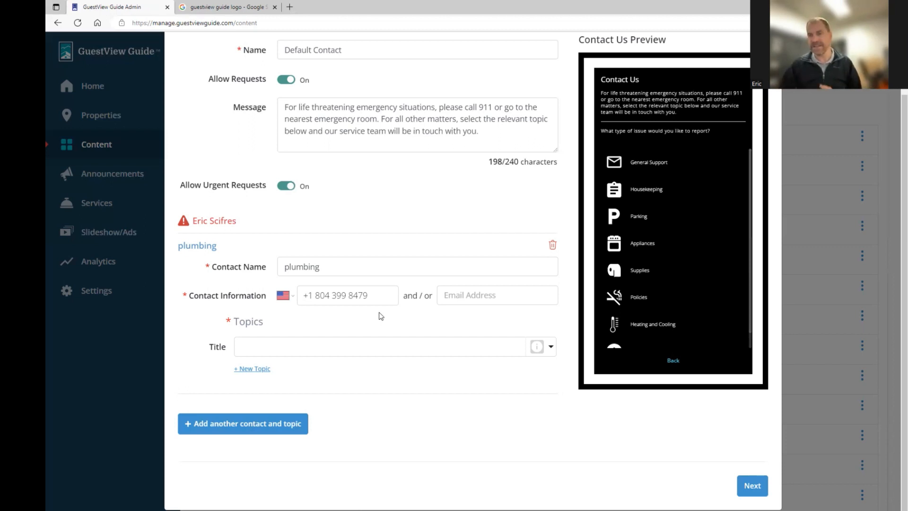
Give the plumbing contact a topic titled 'Plumbing' with the sink icon.
left_click(367, 345)
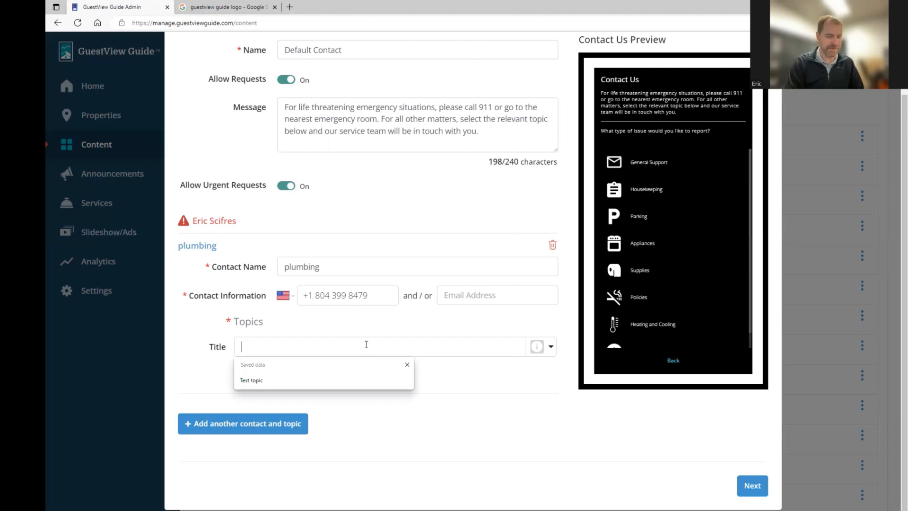
type("Plumbing")
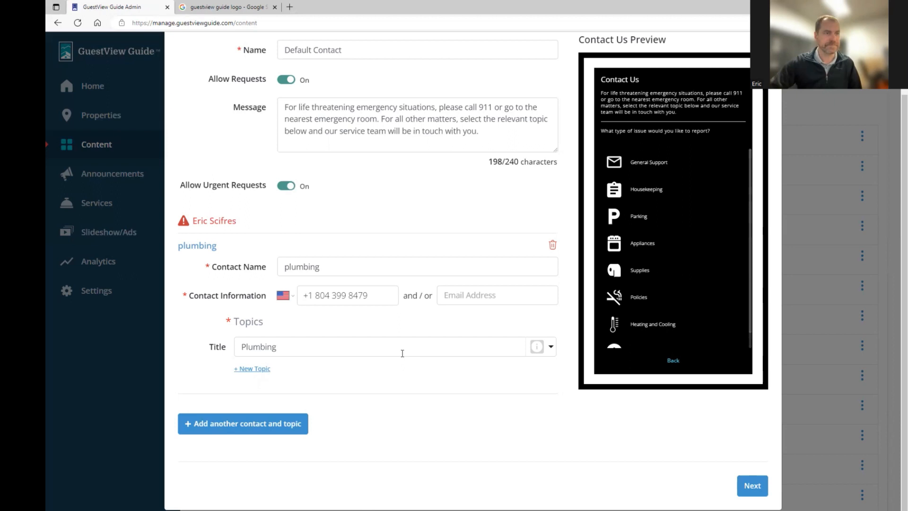
left_click(549, 350)
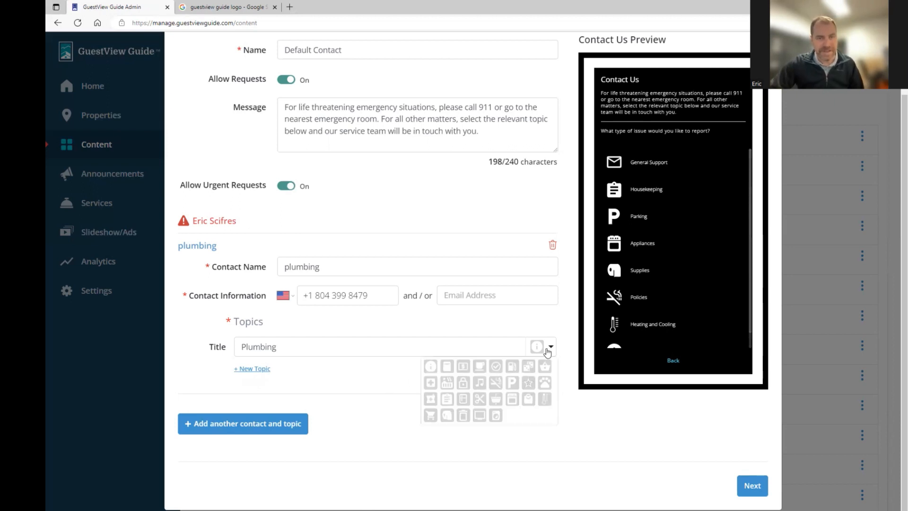
left_click(495, 400)
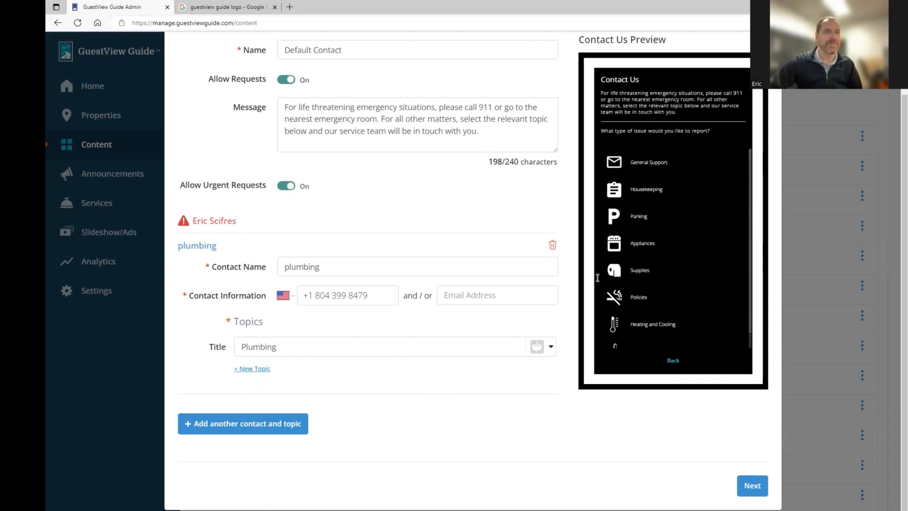
scroll(721, 239, "down", 1)
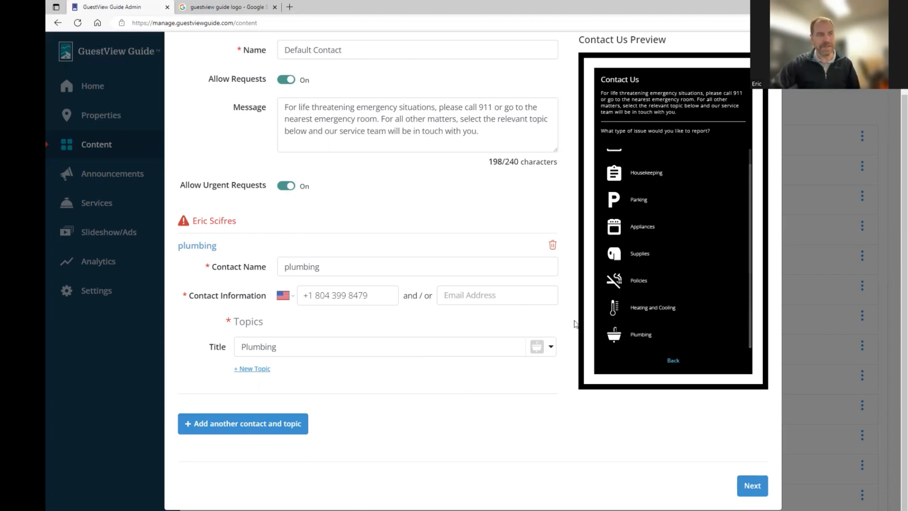
left_click_drag(379, 295, 308, 295)
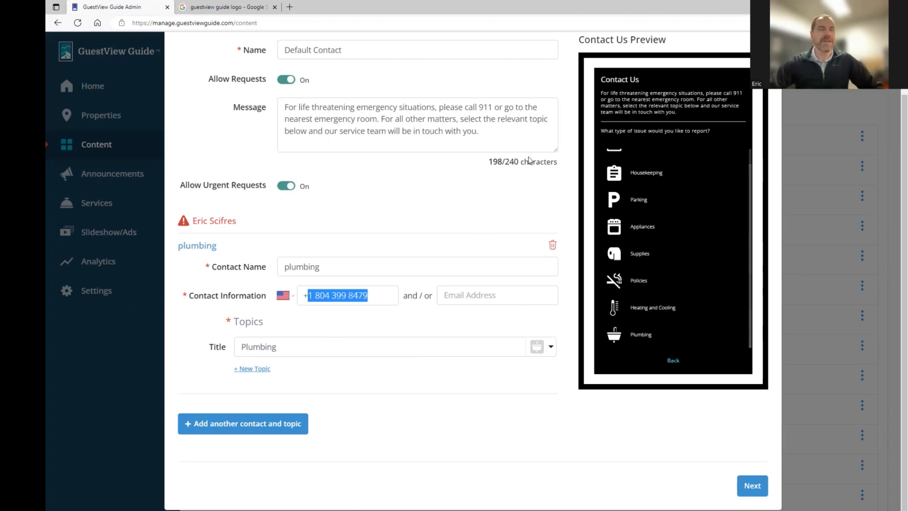
scroll(516, 176, "up", 2)
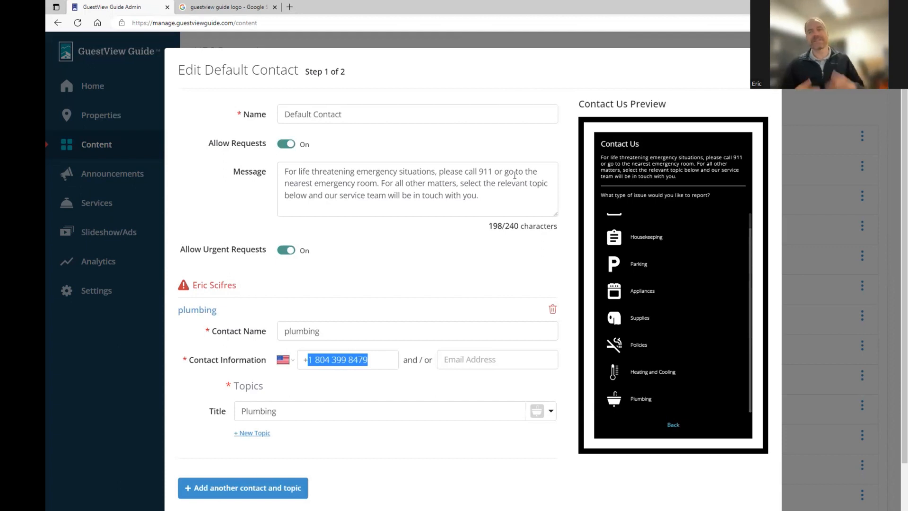